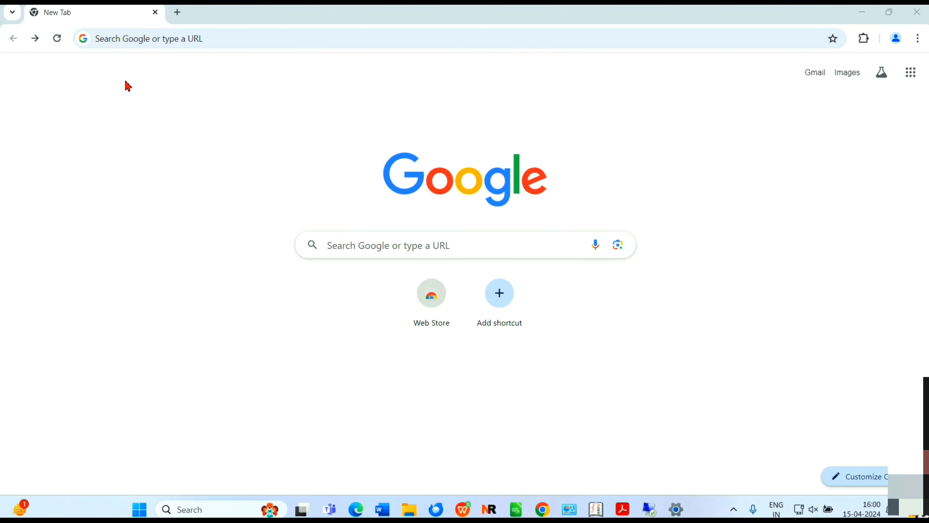
Search Google for 'Login E filling'
{"action": "left_click", "coordinate": [342, 248]}
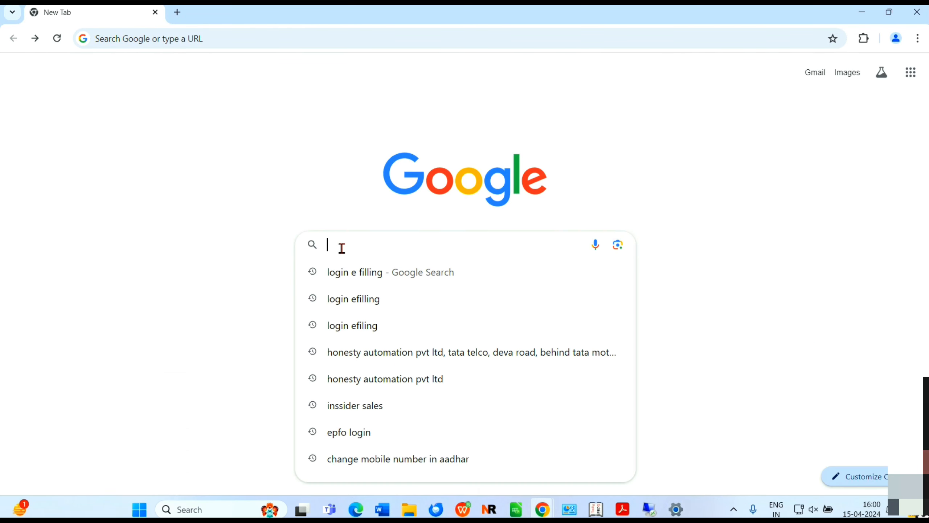
{"action": "type", "text": "Login"}
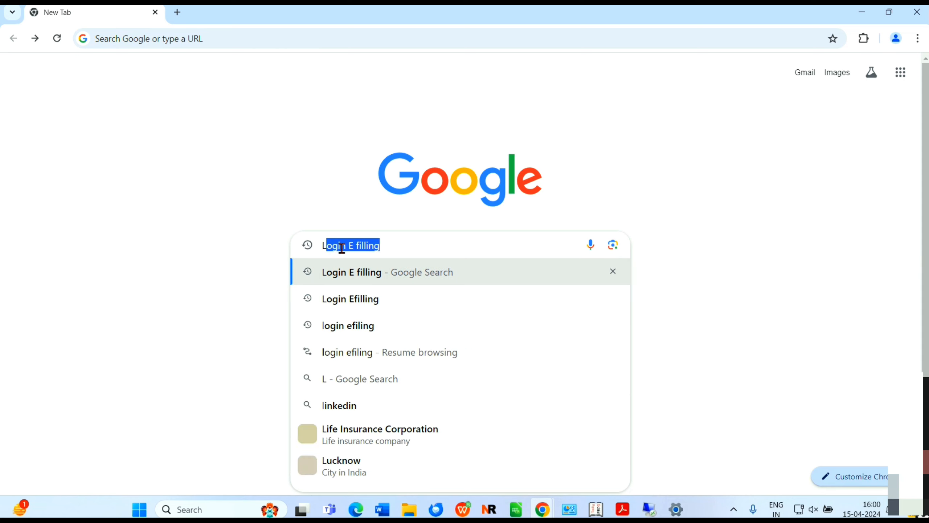
{"action": "type", "text": " E fill"}
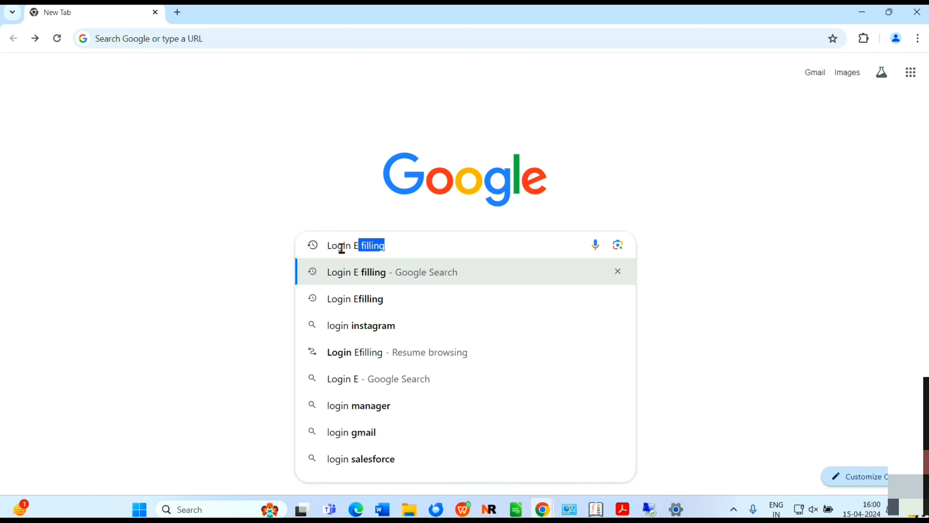
{"action": "type", "text": "ing"}
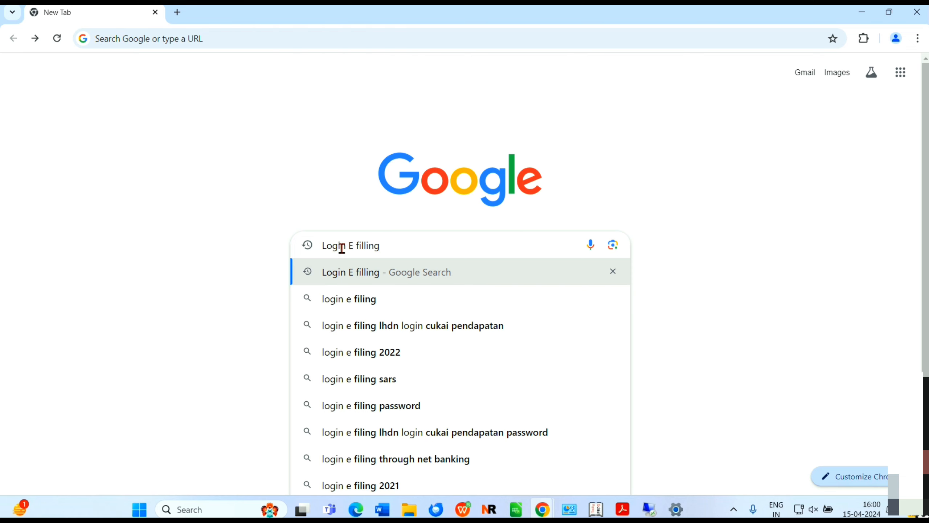
{"action": "key", "text": "Return"}
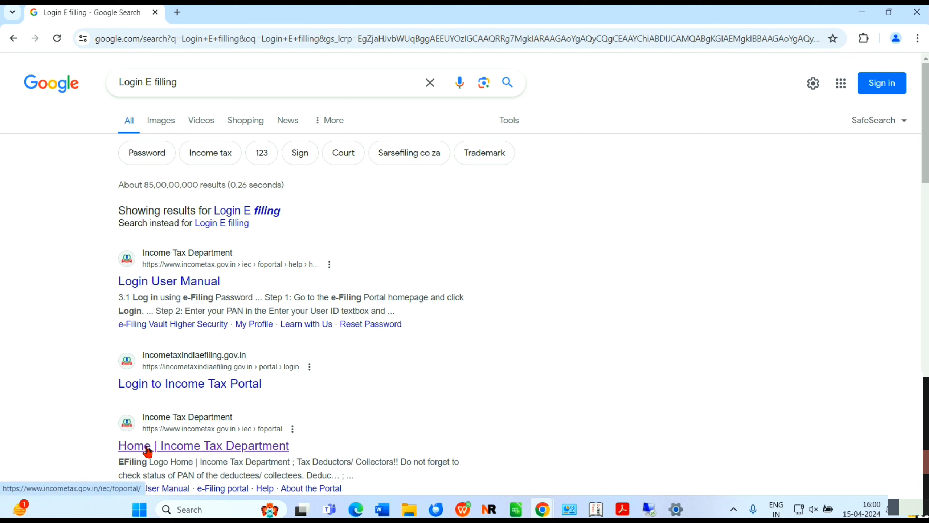
Open the Income Tax Department home page and go to the e-Filing login page
{"action": "left_click", "coordinate": [172, 447]}
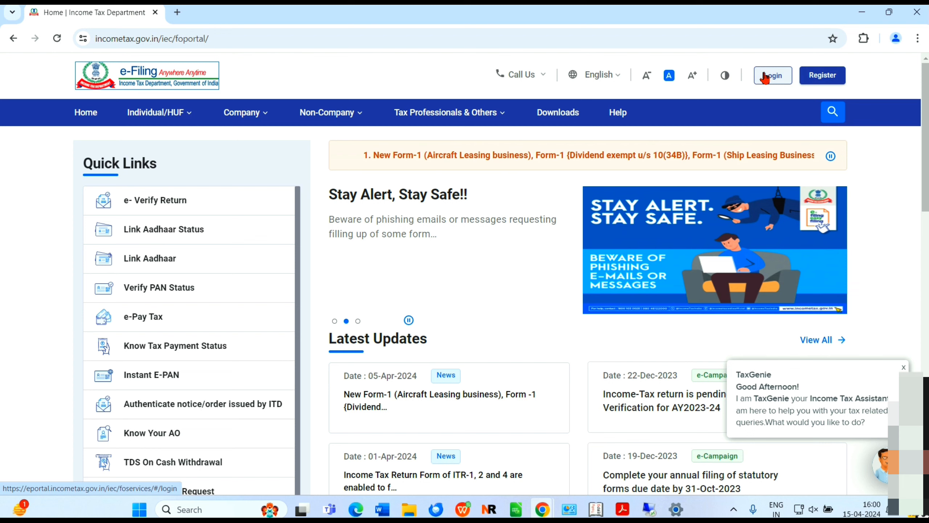
{"action": "left_click", "coordinate": [769, 86]}
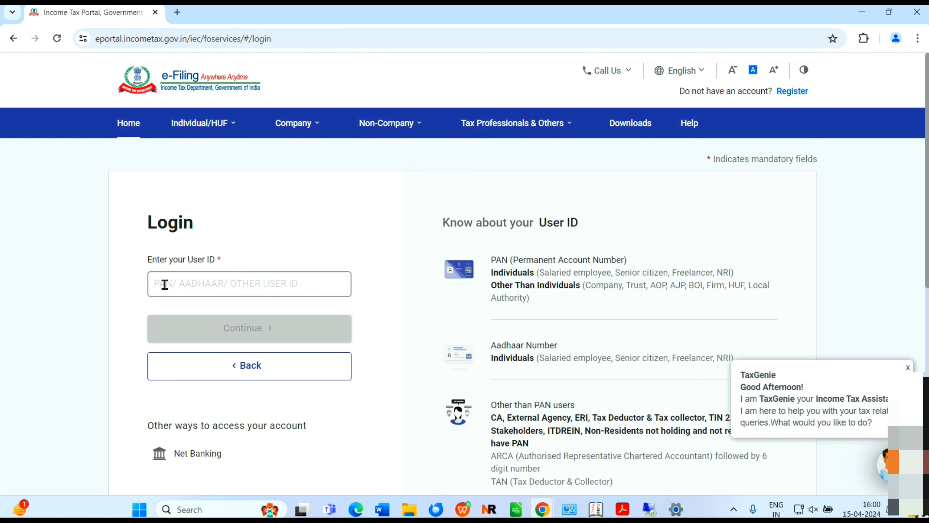
Enter the account User ID and continue to the password step
{"action": "left_click", "coordinate": [211, 283]}
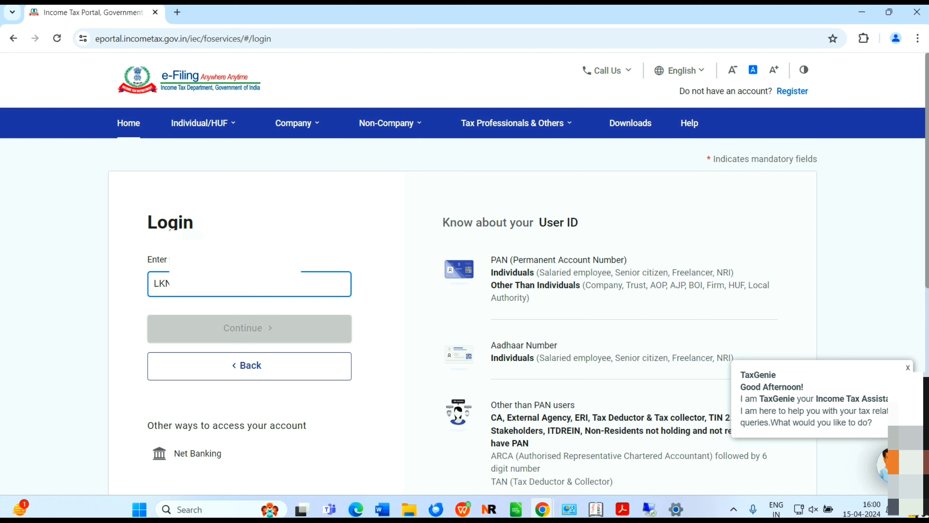
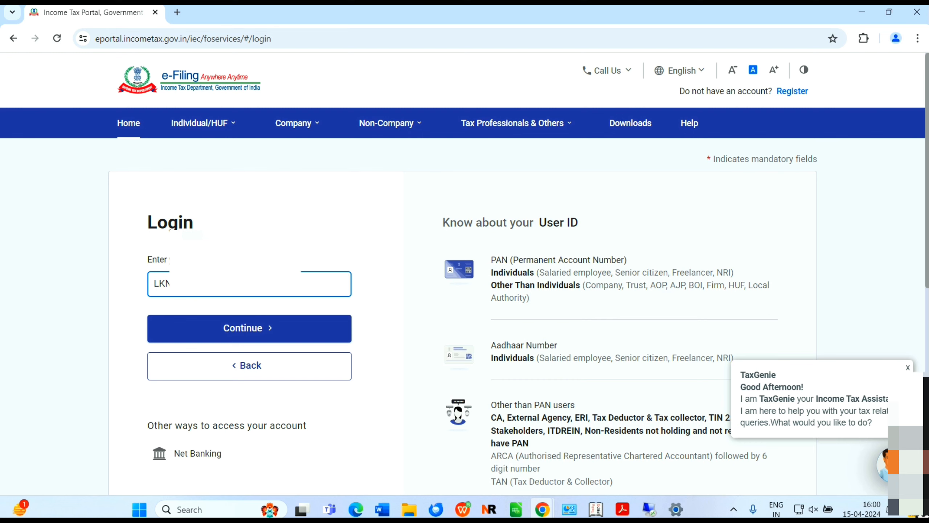
{"action": "left_click", "coordinate": [308, 328]}
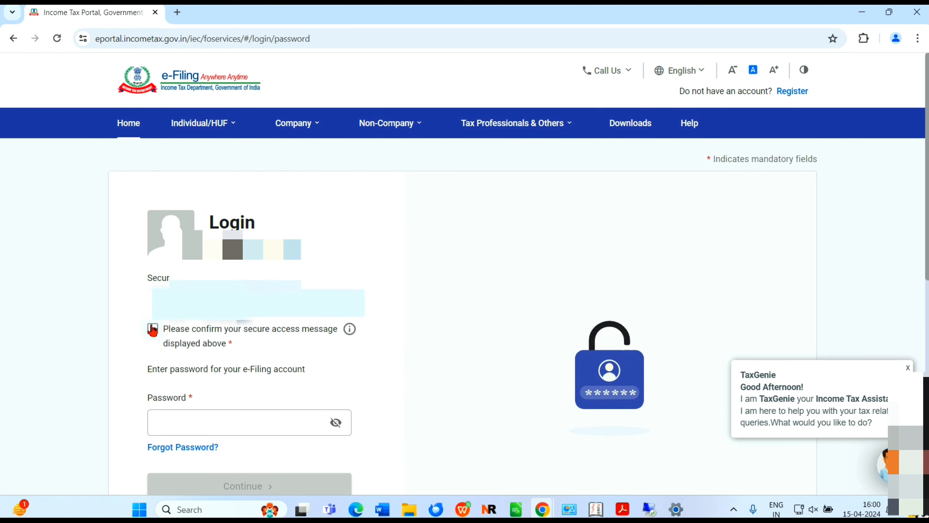
Confirm the secure access message, log in with the account password, and decline saving it
{"action": "left_click", "coordinate": [154, 331]}
{"action": "left_click", "coordinate": [200, 423]}
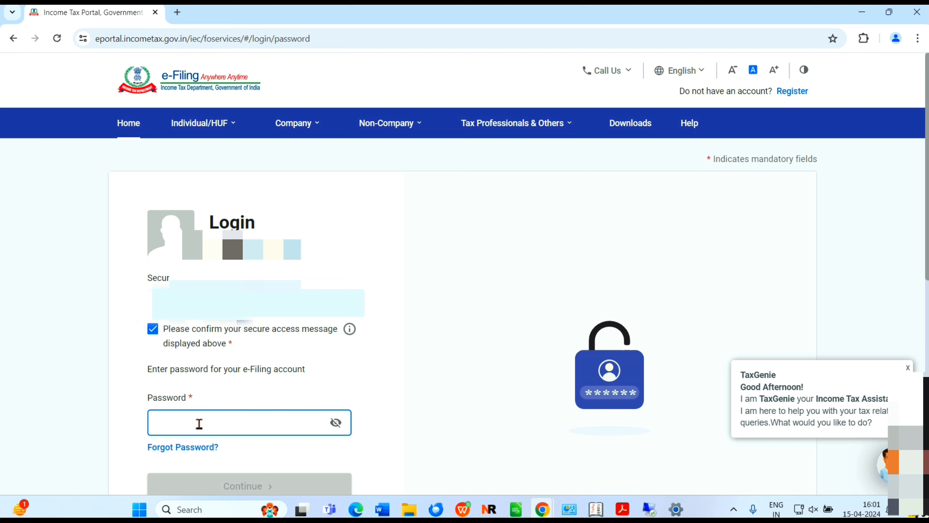
{"action": "type", "text": "••"}
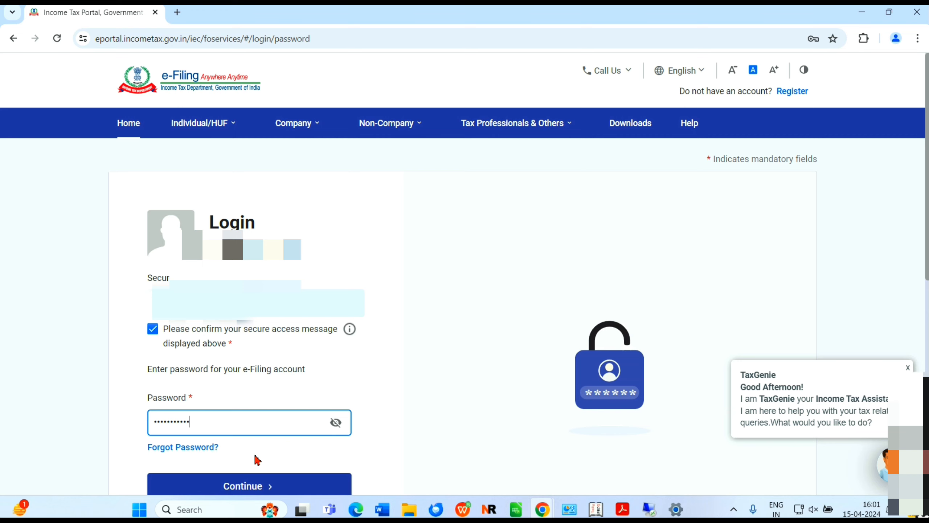
{"action": "left_click", "coordinate": [274, 486]}
{"action": "left_click", "coordinate": [814, 228]}
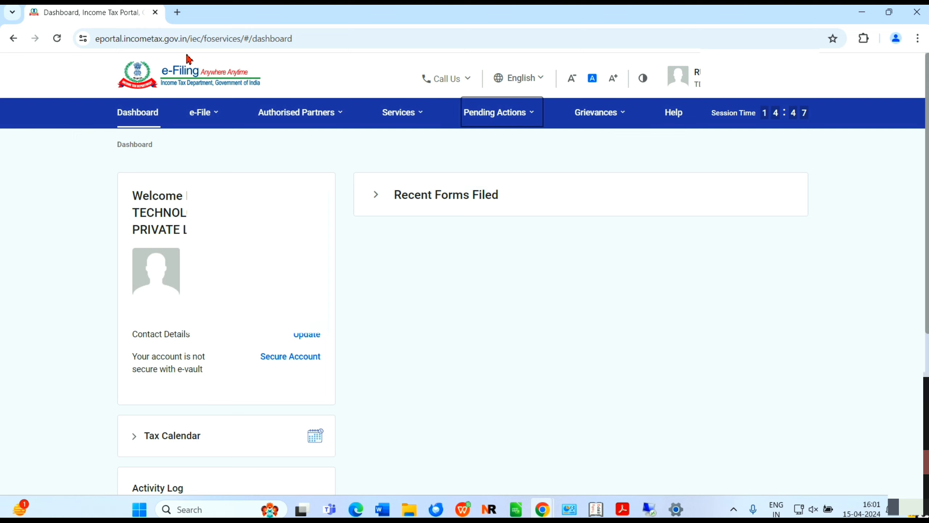
Start a new e-Pay Tax payment for assessment year 2024-25 under Pay TDS/TCS
{"action": "mouse_move", "coordinate": [217, 114]}
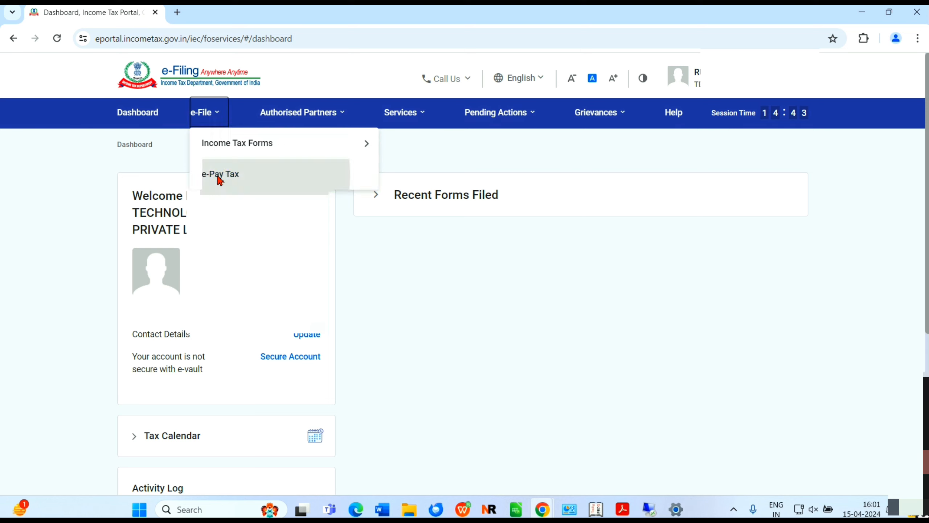
{"action": "left_click", "coordinate": [219, 175]}
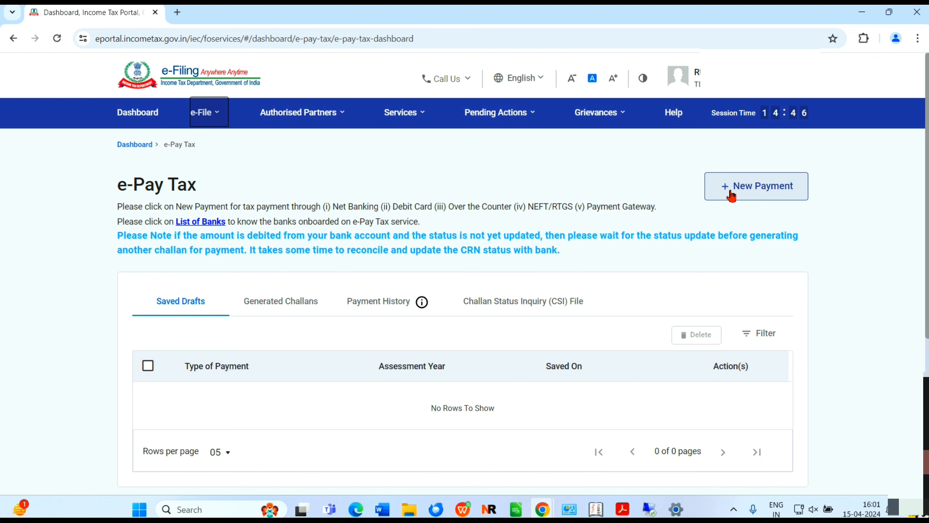
{"action": "left_click", "coordinate": [732, 195]}
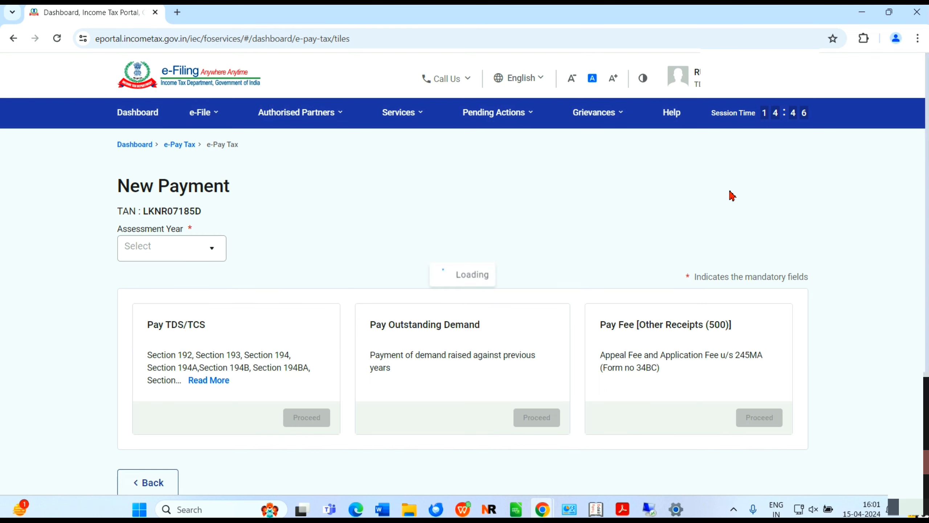
{"action": "left_click", "coordinate": [218, 255]}
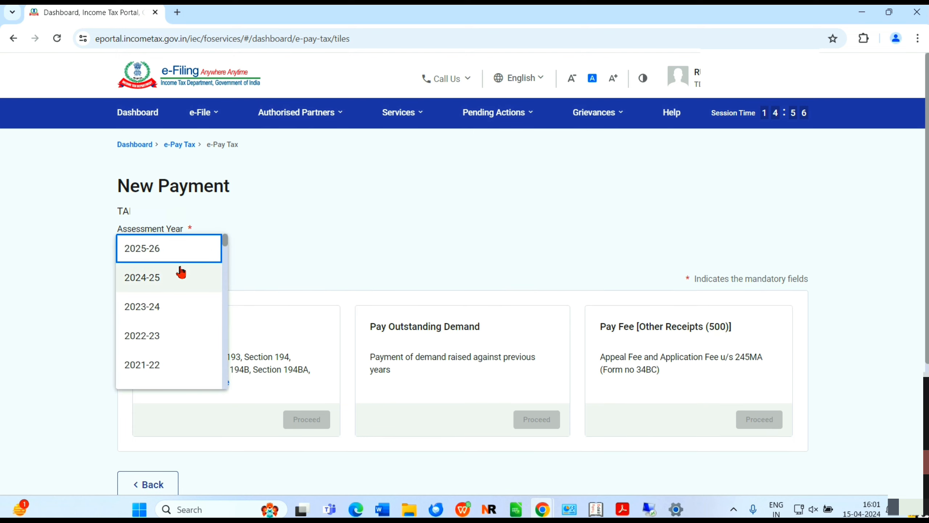
{"action": "left_click", "coordinate": [151, 282]}
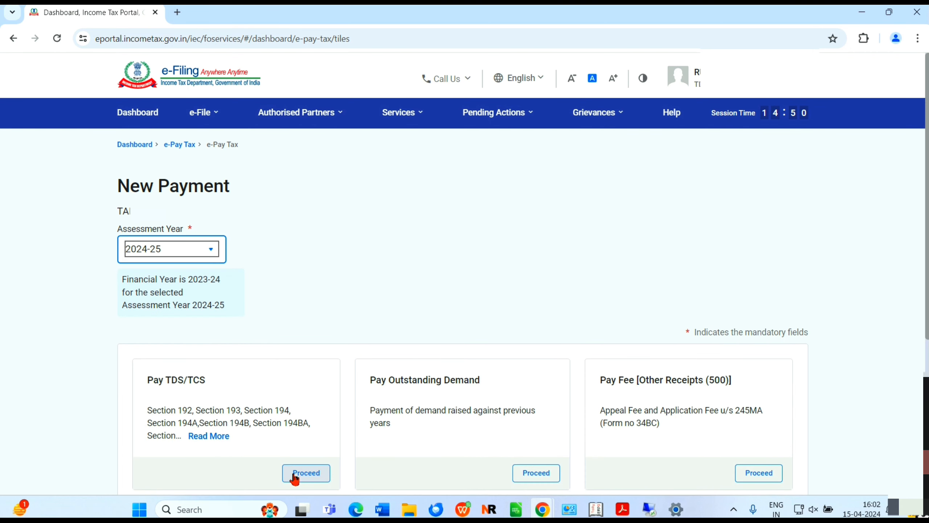
{"action": "left_click", "coordinate": [306, 473]}
{"action": "scroll", "coordinate": [296, 476], "scroll_direction": "down", "scroll_amount": 10}
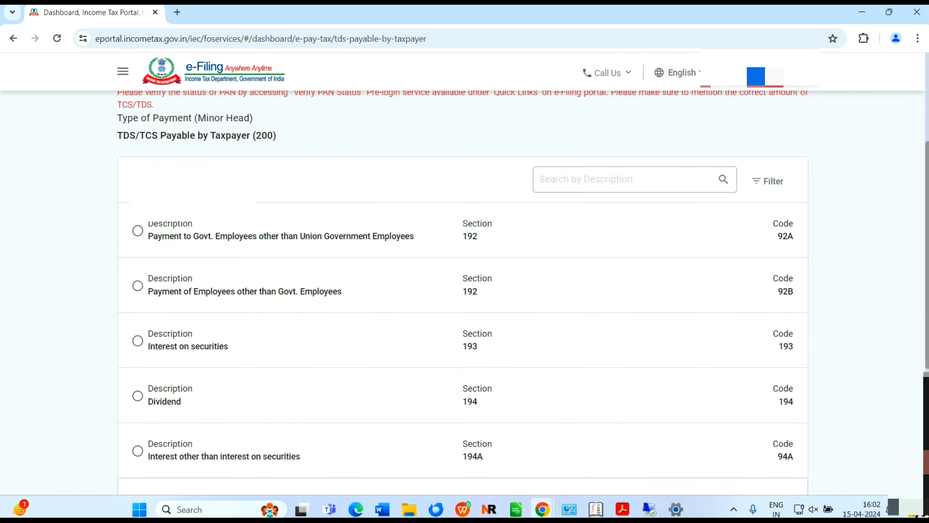
Page forward to page 5 of the TDS codes and select section 194J (code 94J)
{"action": "scroll", "coordinate": [463, 264], "scroll_direction": "up", "scroll_amount": 2}
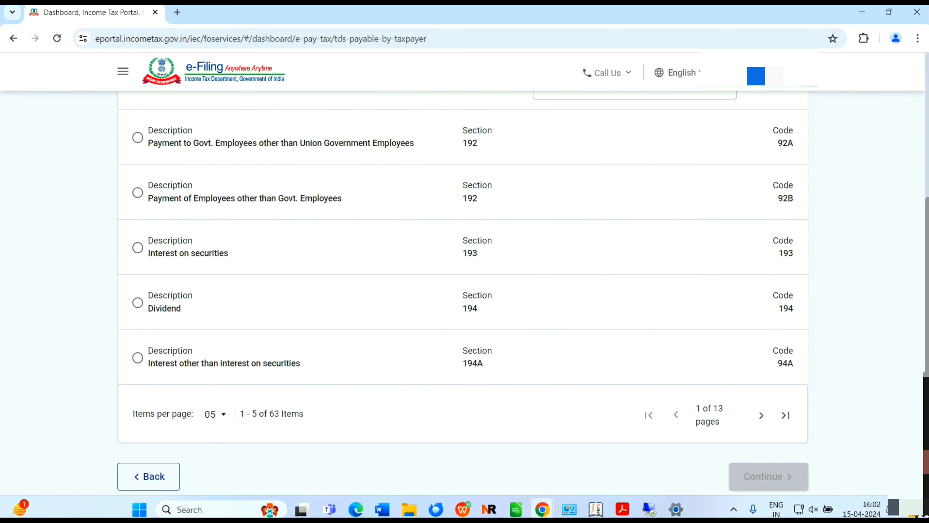
{"action": "scroll", "coordinate": [463, 264], "scroll_direction": "up", "scroll_amount": 1}
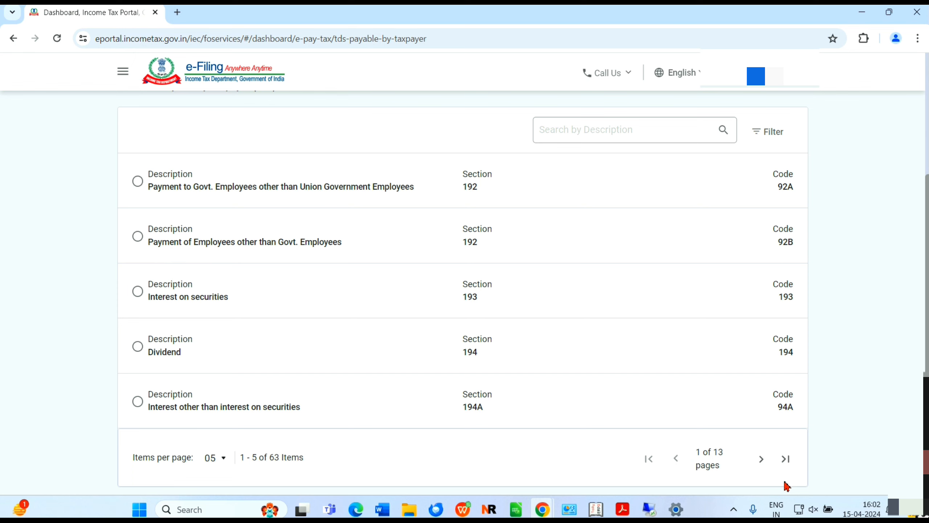
{"action": "left_click", "coordinate": [761, 460]}
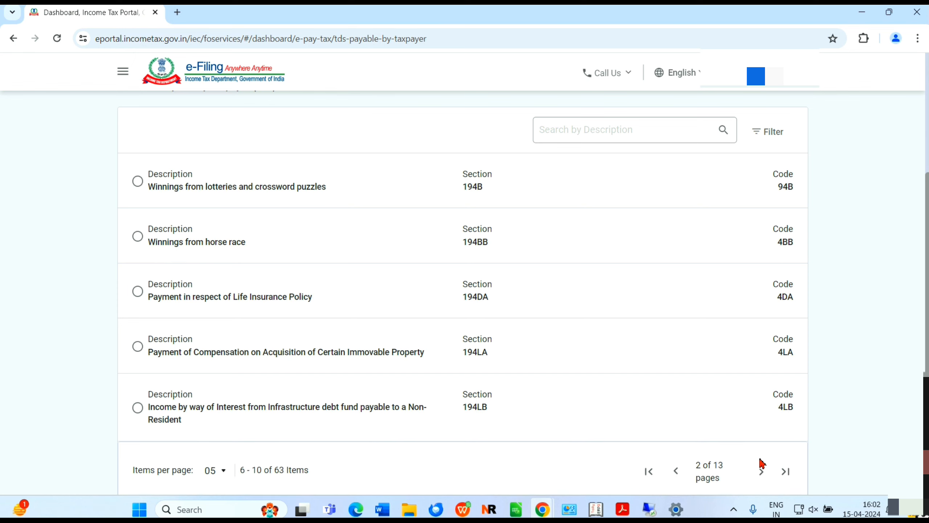
{"action": "left_click", "coordinate": [762, 472]}
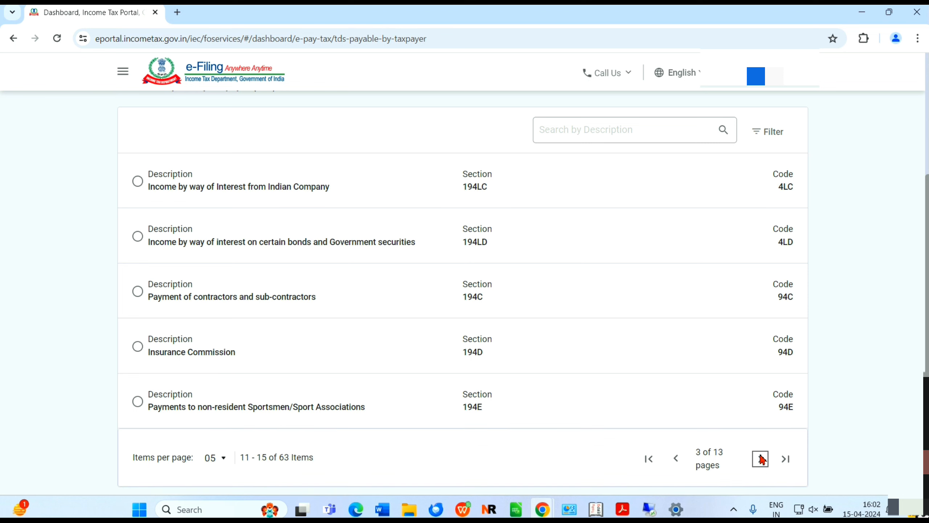
{"action": "left_click", "coordinate": [762, 460]}
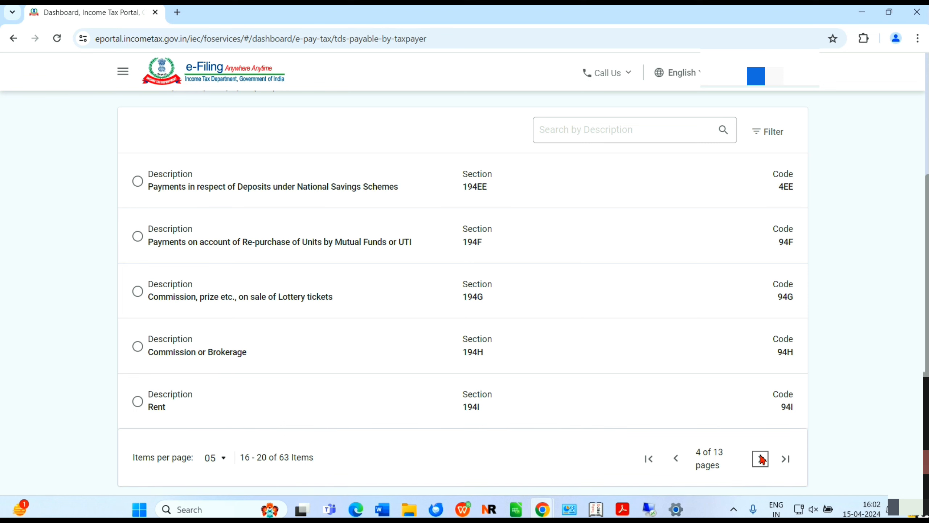
{"action": "left_click", "coordinate": [761, 459]}
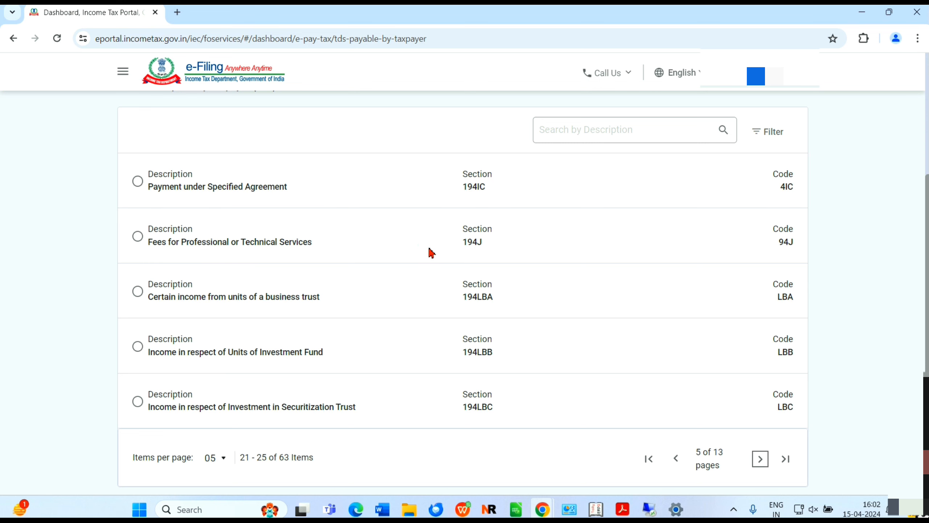
{"action": "left_click", "coordinate": [137, 237]}
{"action": "scroll", "coordinate": [463, 292], "scroll_direction": "down", "scroll_amount": 3}
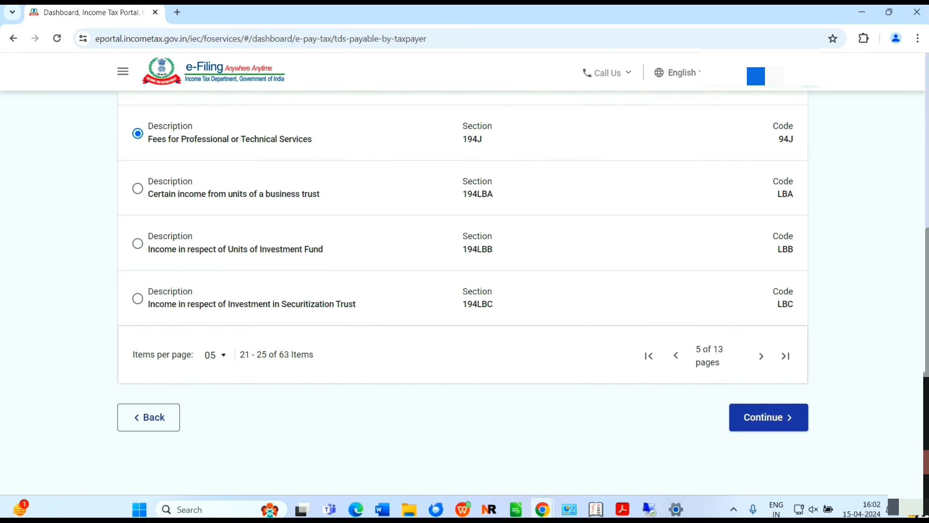
Continue to the tax break-up and mark the deductee as other than a company
{"action": "left_click", "coordinate": [777, 425]}
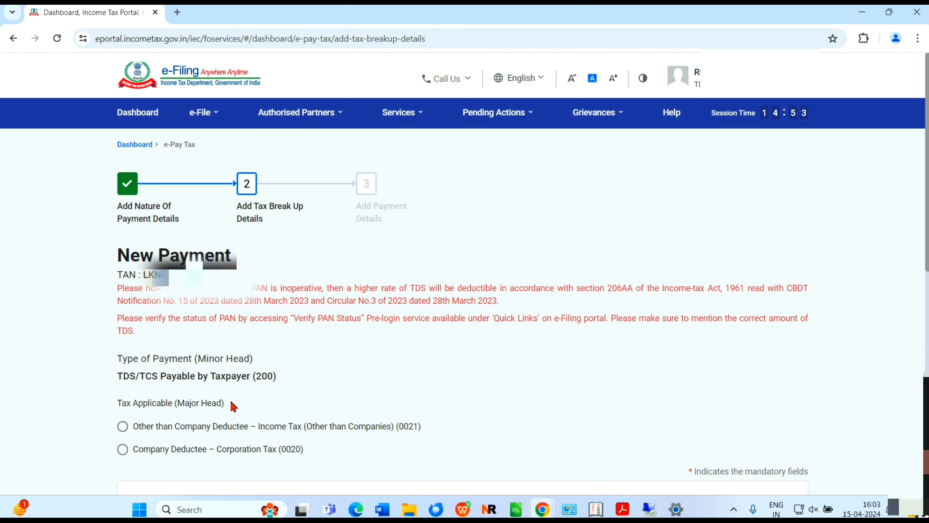
{"action": "left_click", "coordinate": [124, 427]}
{"action": "left_click_drag", "start_coordinate": [926, 270], "coordinate": [926, 370]}
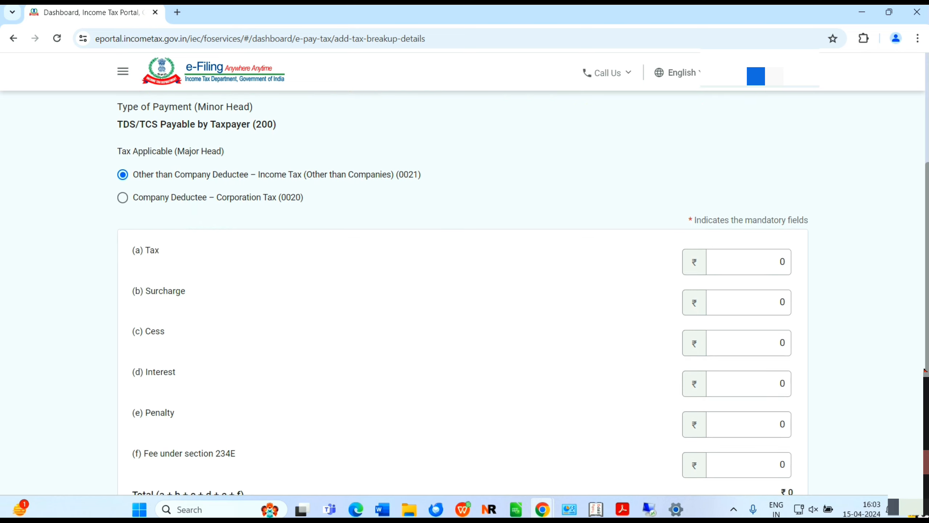
Enter ₹20,000 as Tax, leave the other heads at 0, and continue
{"action": "left_click", "coordinate": [745, 264]}
{"action": "type", "text": "200000"}
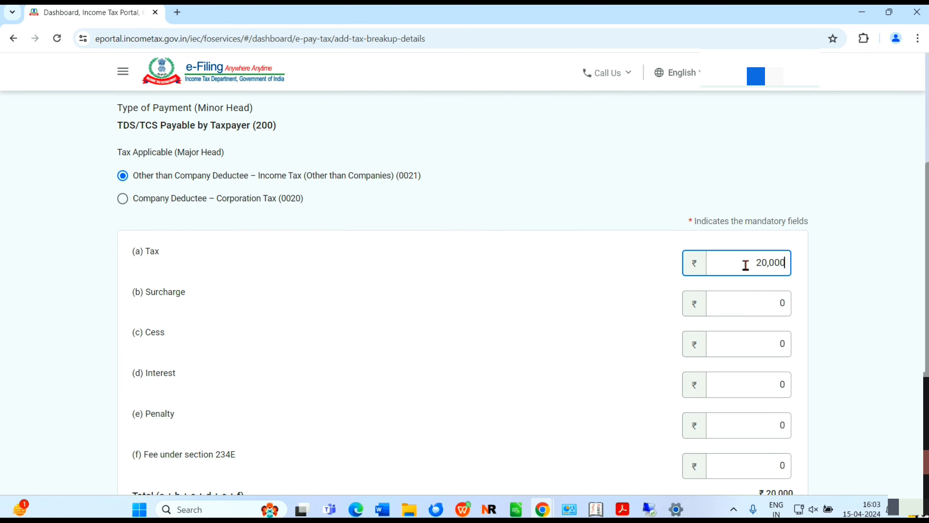
{"action": "key", "text": "Tab"}
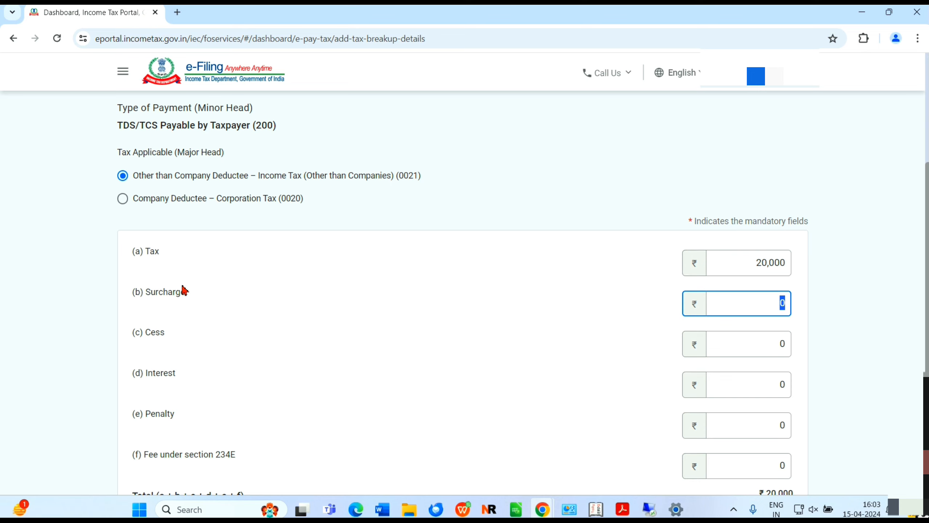
{"action": "key", "text": "Tab"}
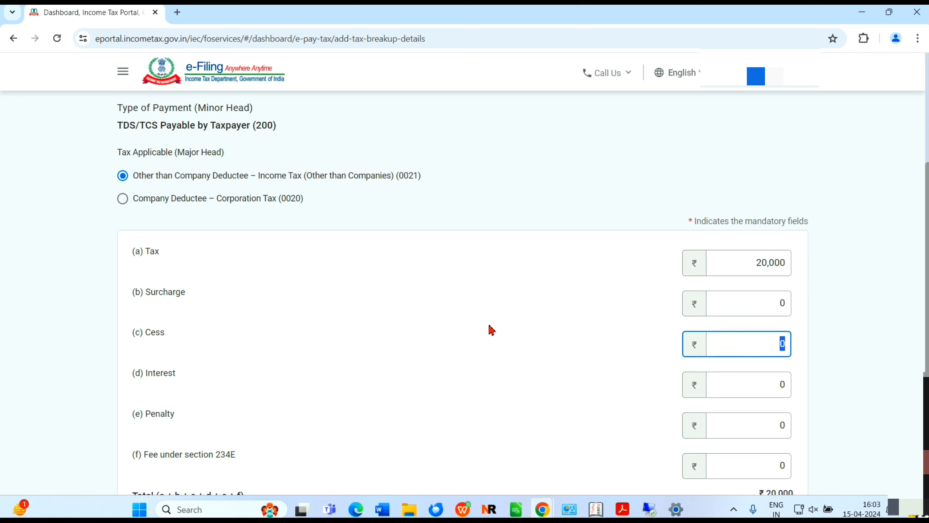
{"action": "key", "text": "Tab"}
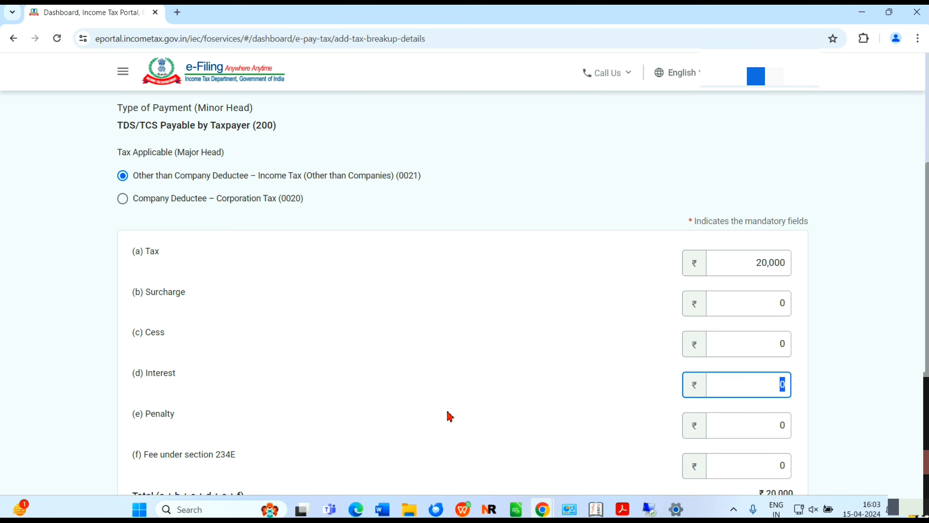
{"action": "key", "text": "Tab"}
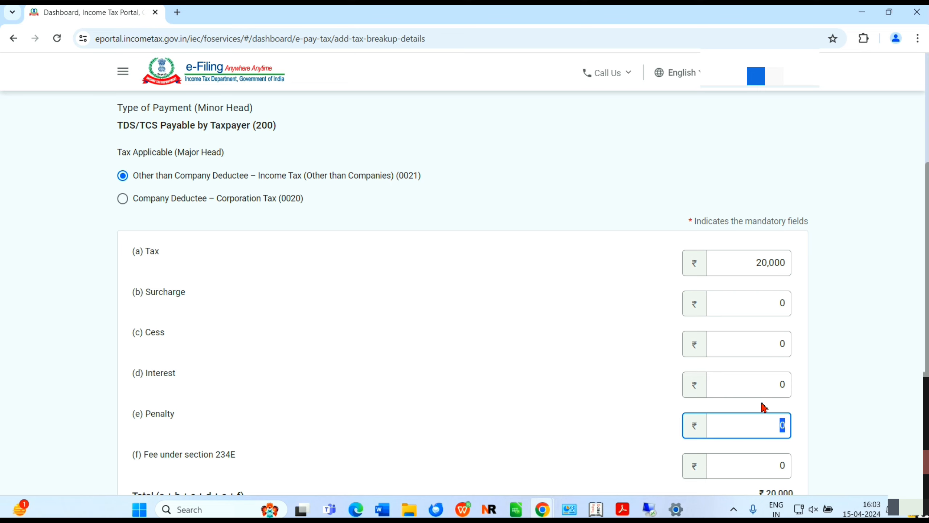
{"action": "left_click", "coordinate": [767, 389]}
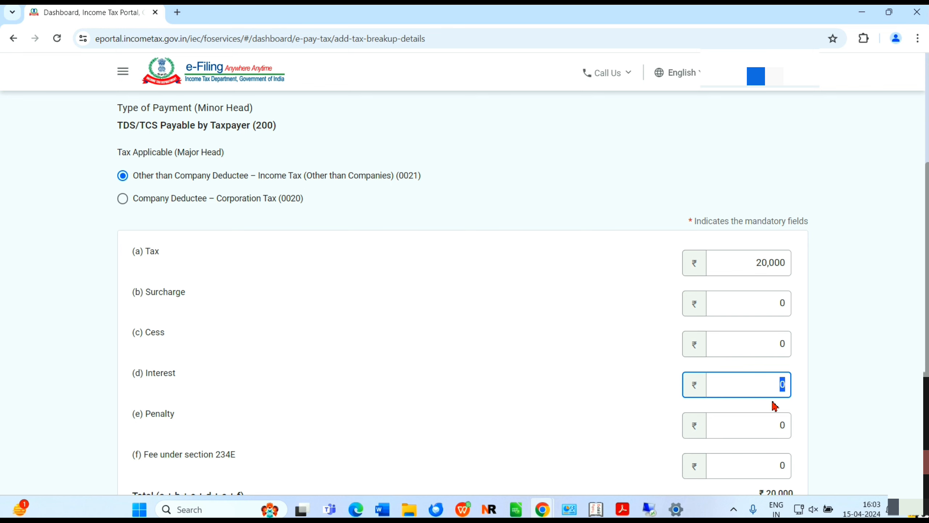
{"action": "key", "text": "Tab"}
{"action": "key", "text": "Tab"}
{"action": "key", "text": "Tab"}
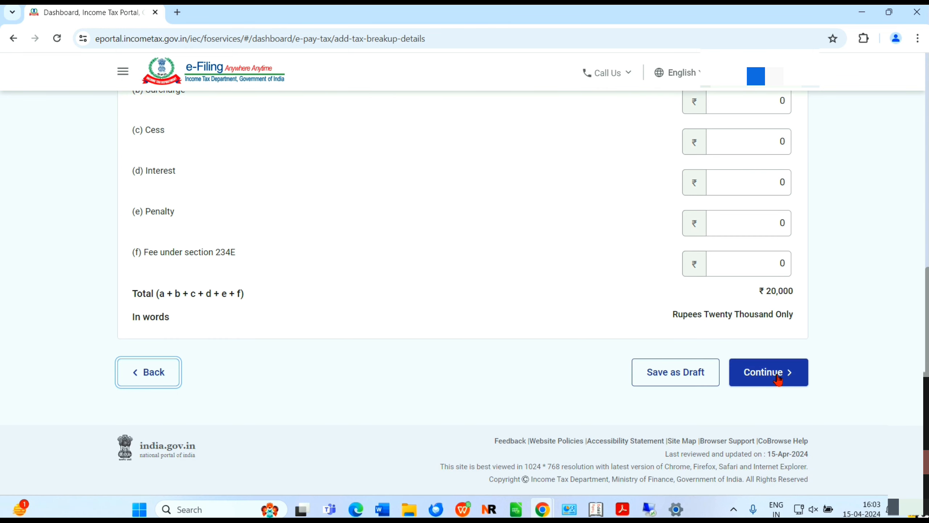
{"action": "left_click", "coordinate": [752, 383]}
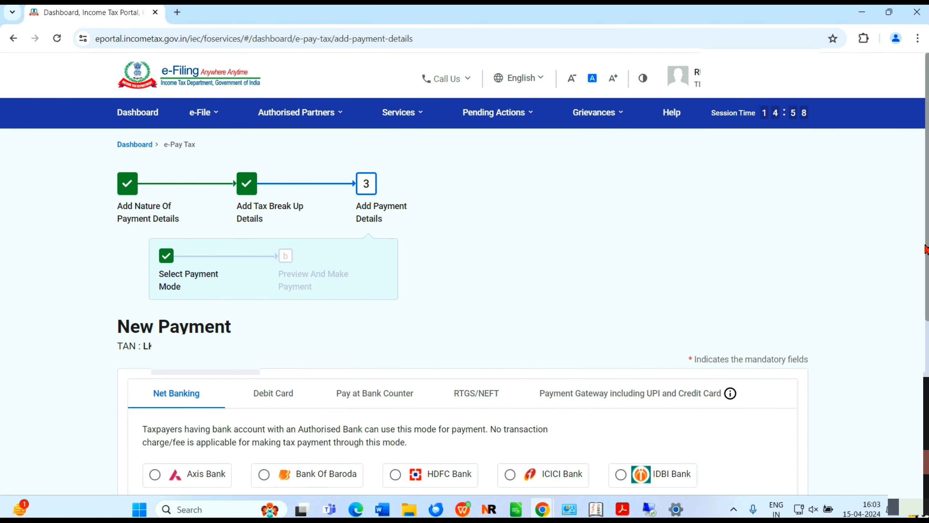
Pay by Net Banking through State Bank Of India and continue to the preview
{"action": "left_click_drag", "start_coordinate": [926, 254], "coordinate": [927, 330]}
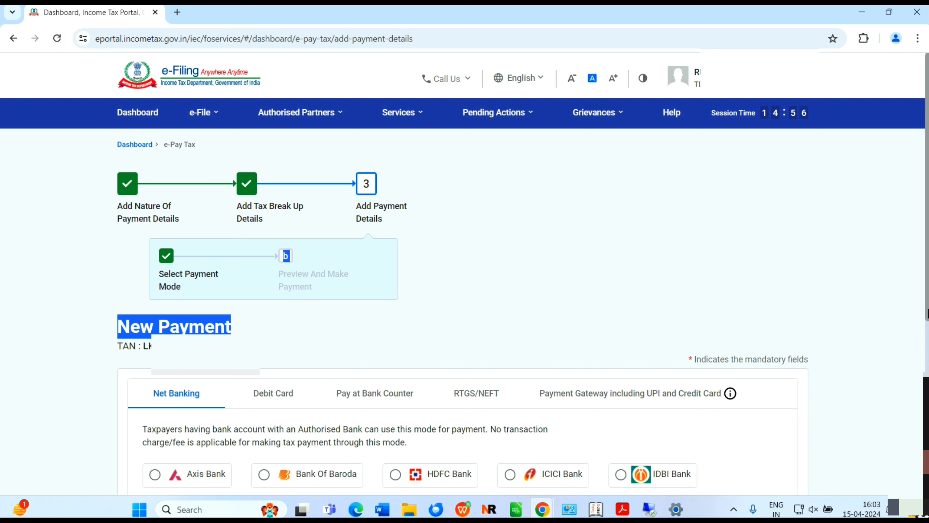
{"action": "scroll", "coordinate": [487, 322], "scroll_direction": "down", "scroll_amount": 5}
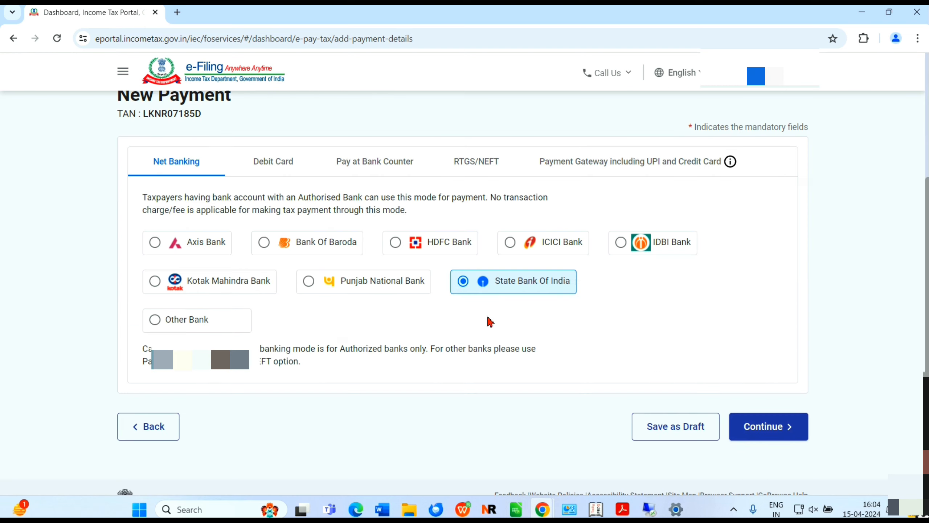
{"action": "left_click", "coordinate": [739, 424]}
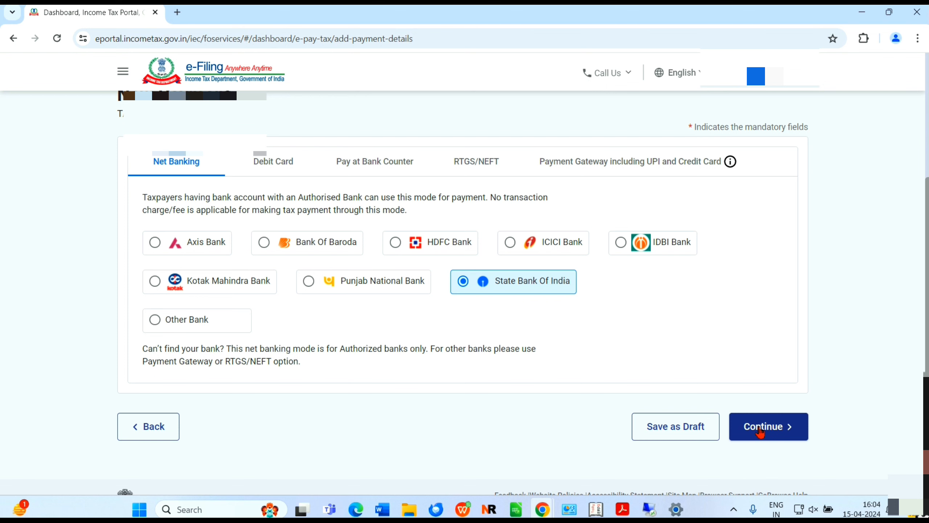
{"action": "left_click", "coordinate": [760, 432]}
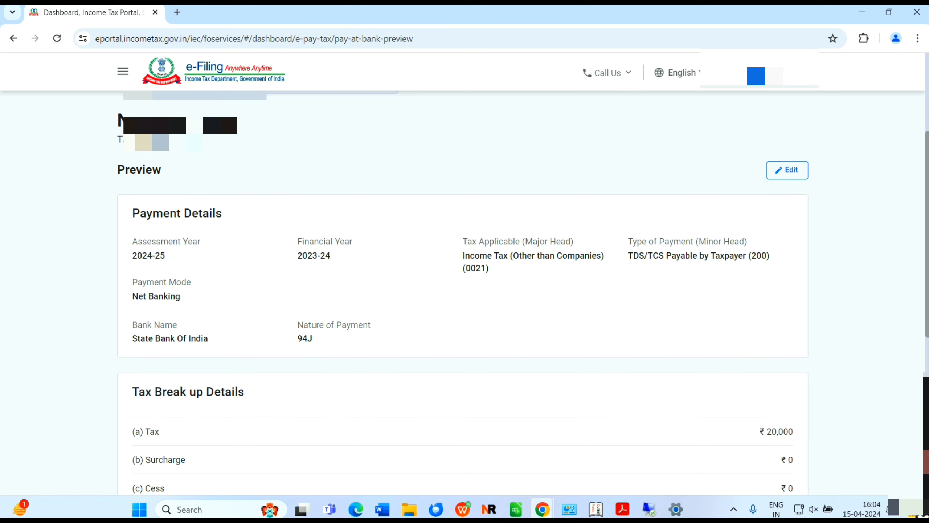
Review the ₹20,000 challan preview and choose Pay Now
{"action": "scroll", "coordinate": [463, 293], "scroll_direction": "down", "scroll_amount": 5}
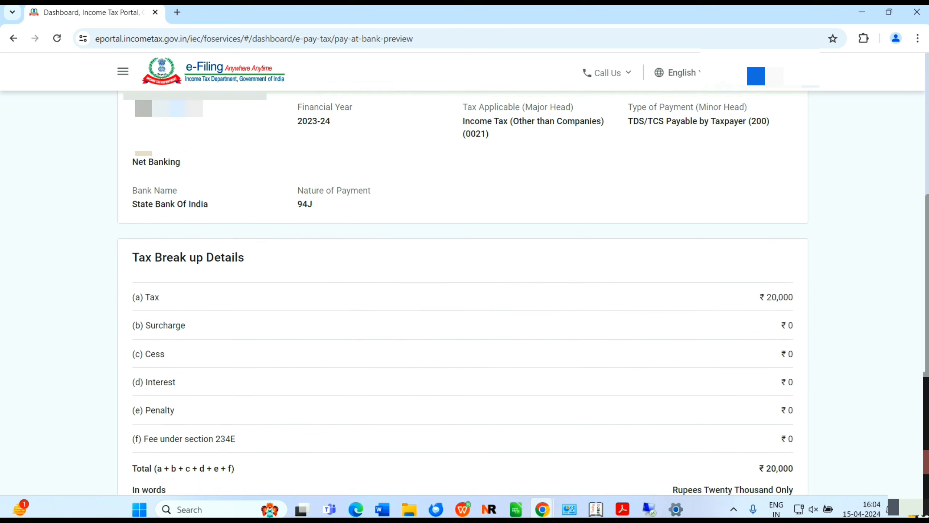
{"action": "scroll", "coordinate": [463, 293], "scroll_direction": "down", "scroll_amount": 2}
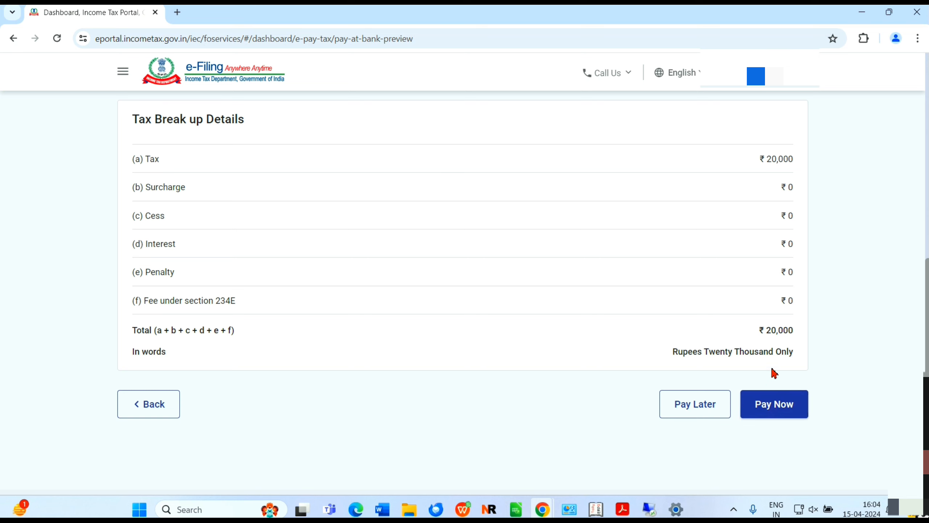
{"action": "left_click", "coordinate": [773, 413]}
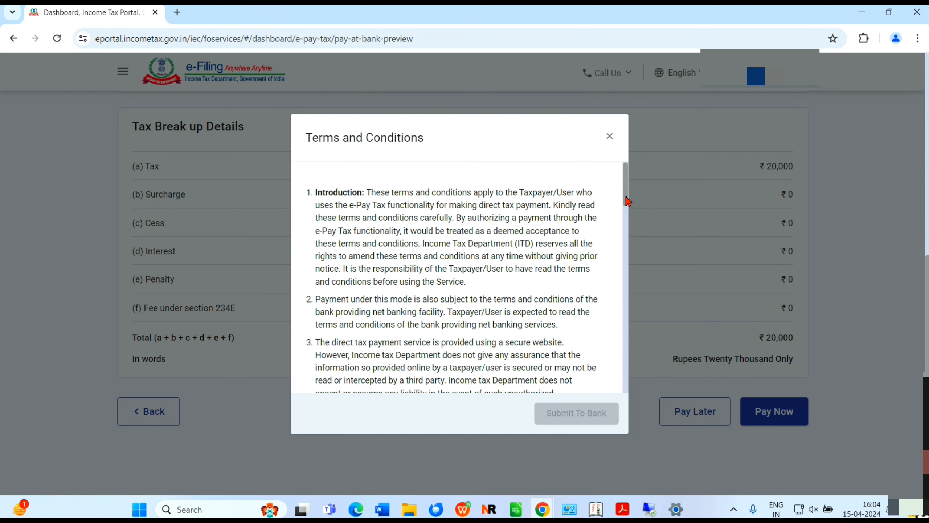
Agree to the terms and conditions and submit the payment to the bank
{"action": "left_click_drag", "start_coordinate": [628, 202], "coordinate": [627, 395]}
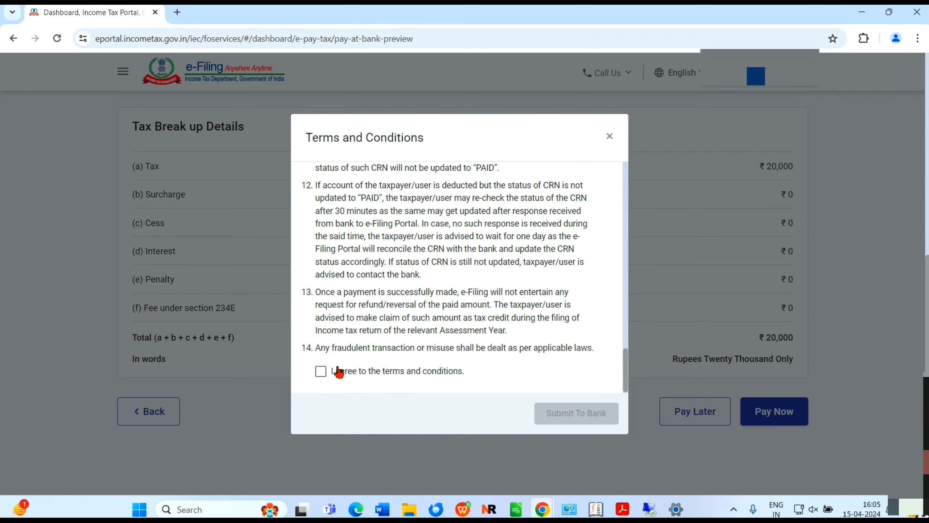
{"action": "left_click", "coordinate": [321, 371]}
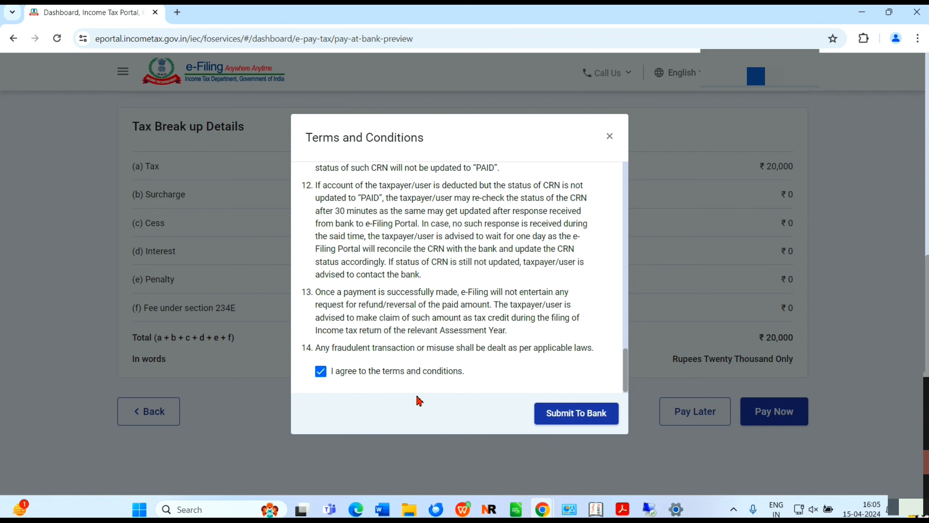
{"action": "left_click", "coordinate": [550, 417]}
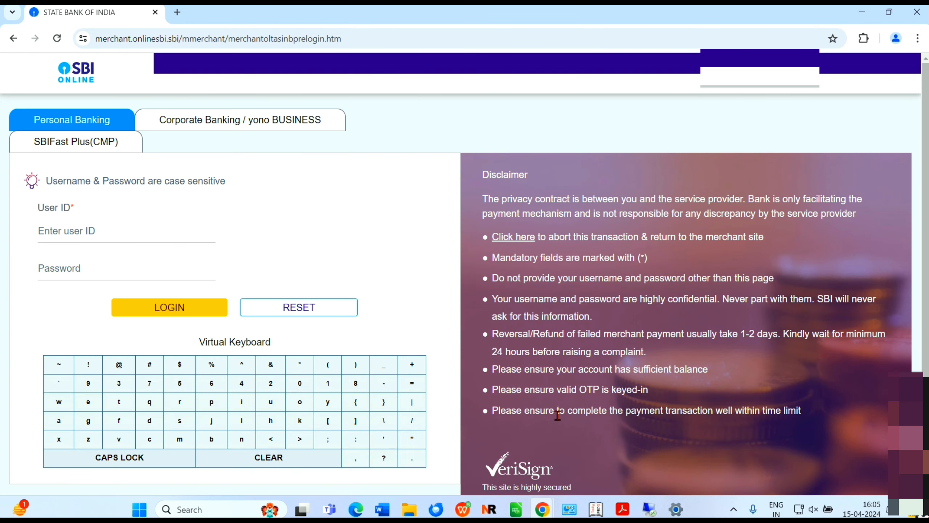
Log in to SBI net banking, confirm the ₹20,000 payment, and dismiss the EMI offer
{"action": "left_click", "coordinate": [111, 229]}
{"action": "type", "text": "Vd"}
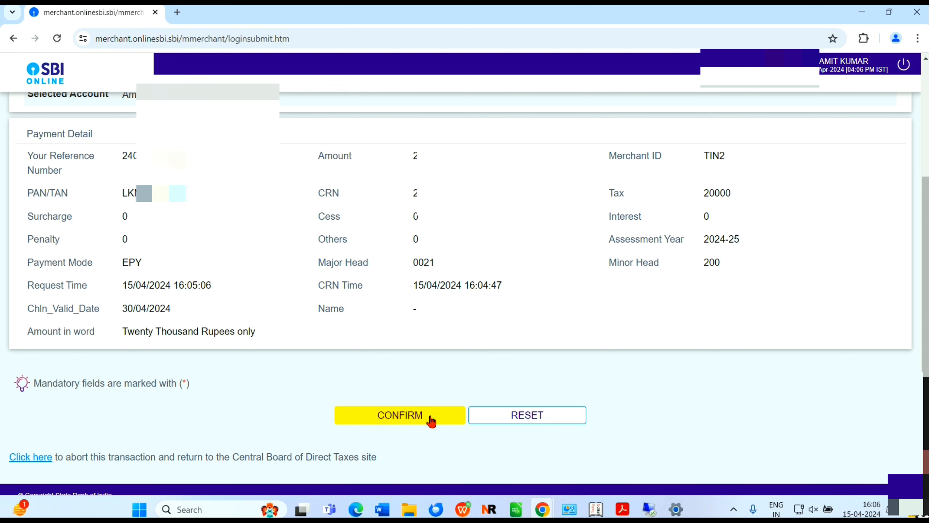
{"action": "left_click", "coordinate": [431, 420]}
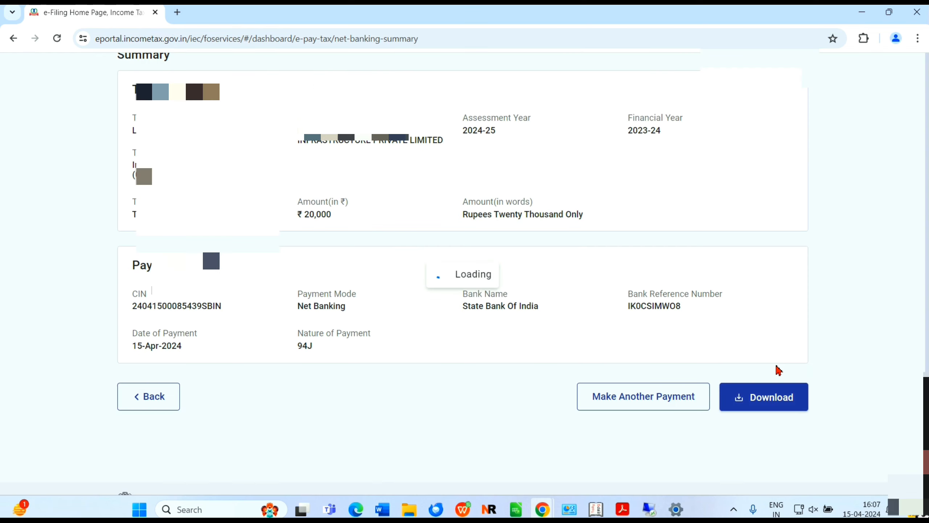
{"action": "left_click", "coordinate": [778, 369]}
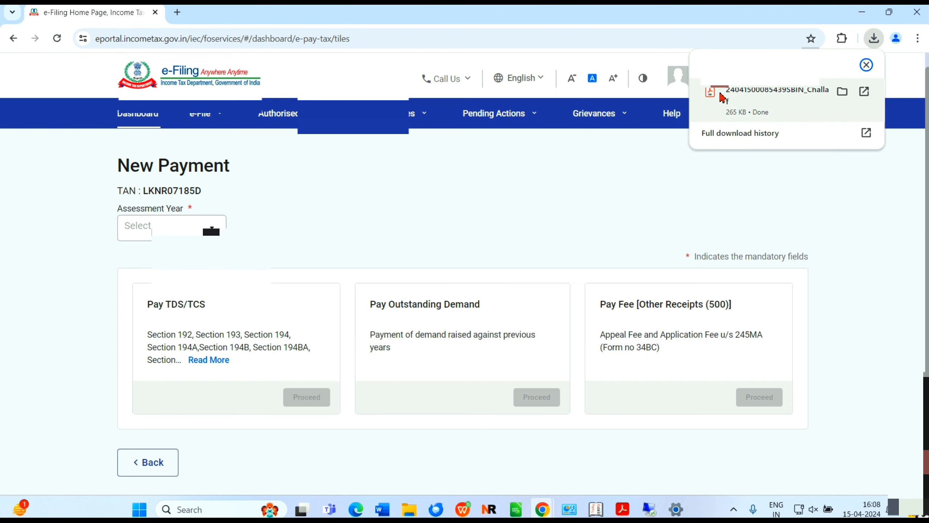
Open ChallanReceipt.pdf, dismiss the Acrobat prompt, review the ₹20,000 receipt, then close its tab
{"action": "left_click", "coordinate": [722, 94]}
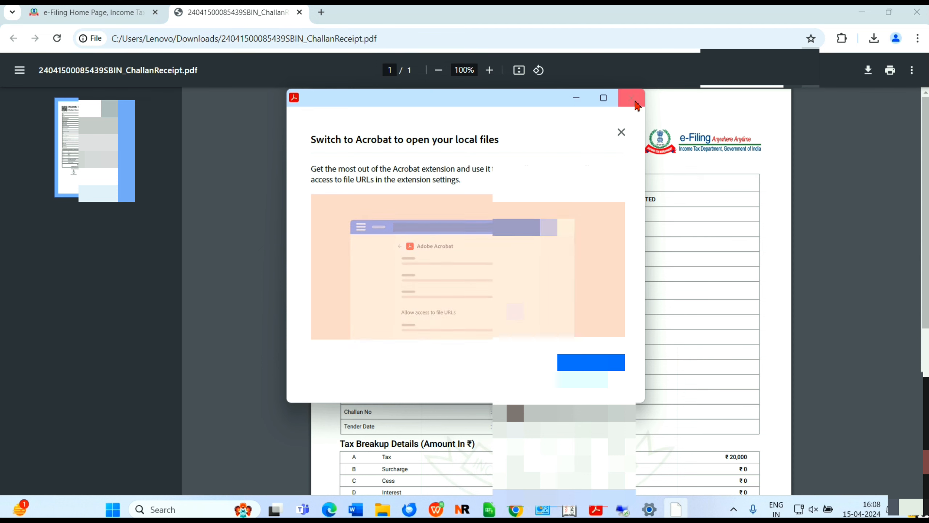
{"action": "left_click", "coordinate": [621, 133]}
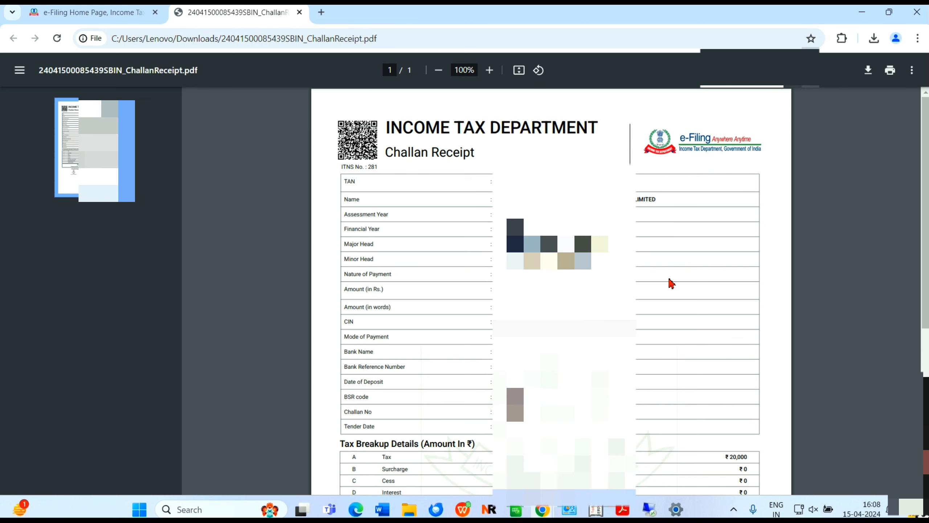
{"action": "key", "text": "ctrl+w"}
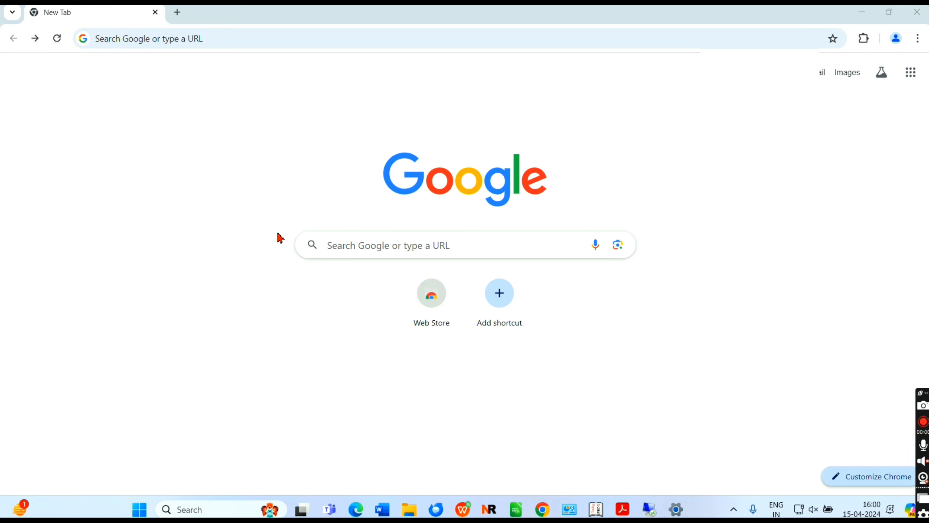
Search Google on the new tab for 'Login E filling'
{"action": "left_click", "coordinate": [342, 247]}
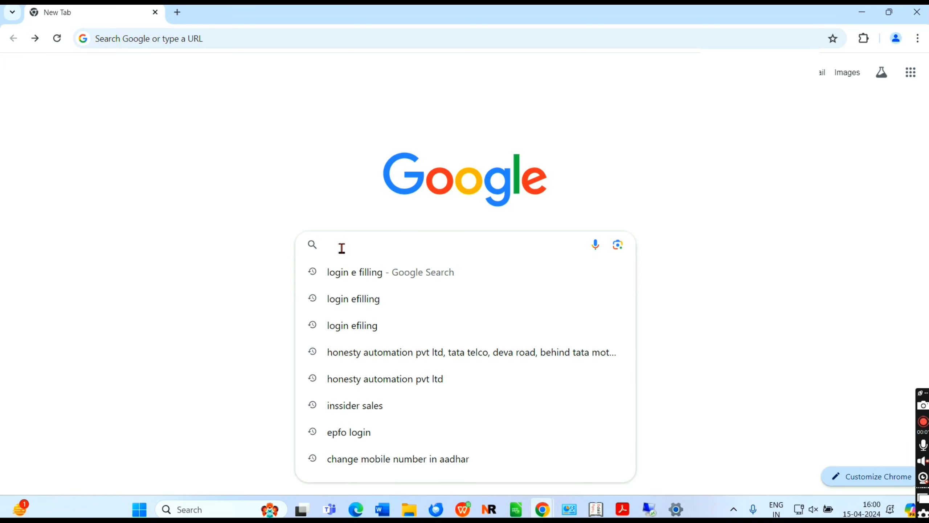
{"action": "type", "text": "Login E"}
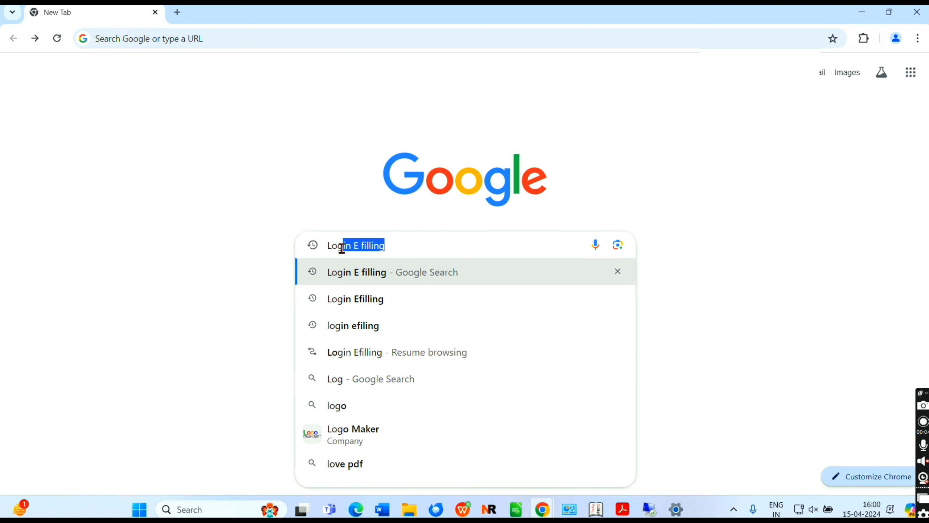
{"action": "type", "text": " fillin"}
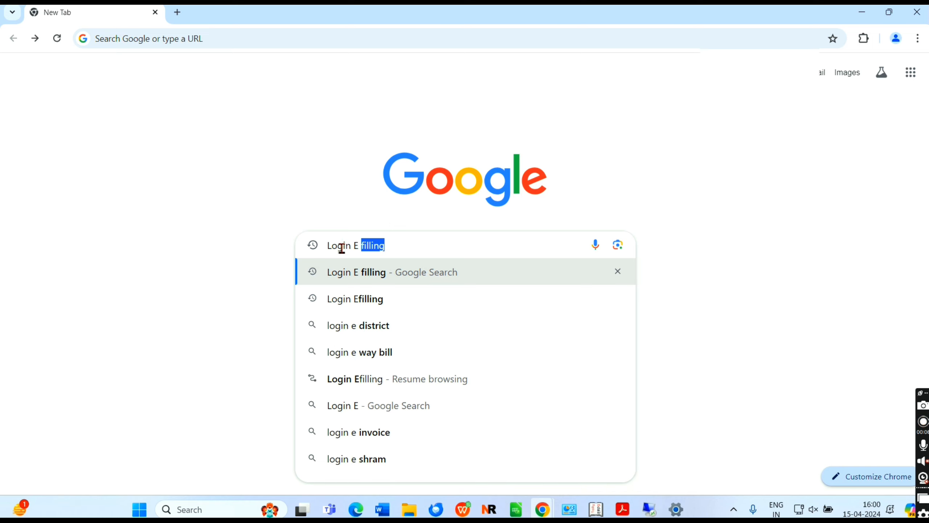